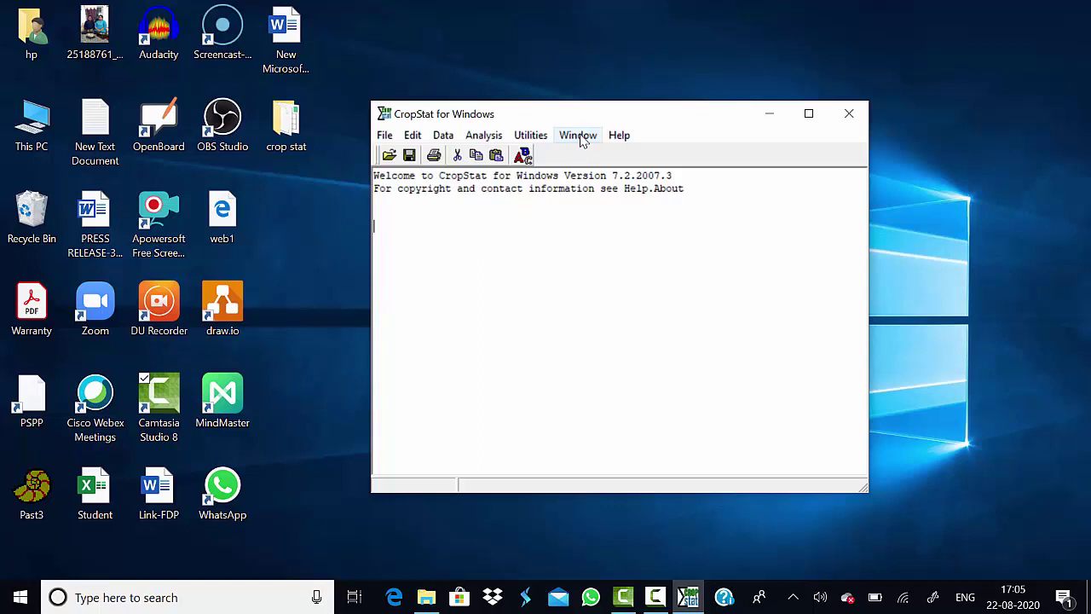
# - Open the Data Editor module from the CropStat module list
pyautogui.click(578, 135)
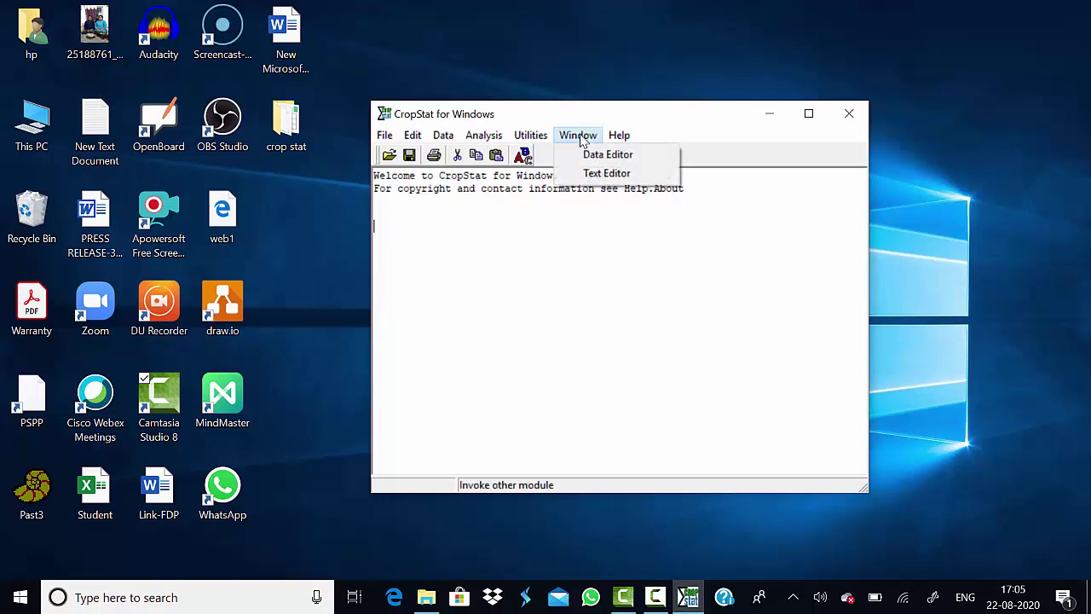
pyautogui.press('Right')
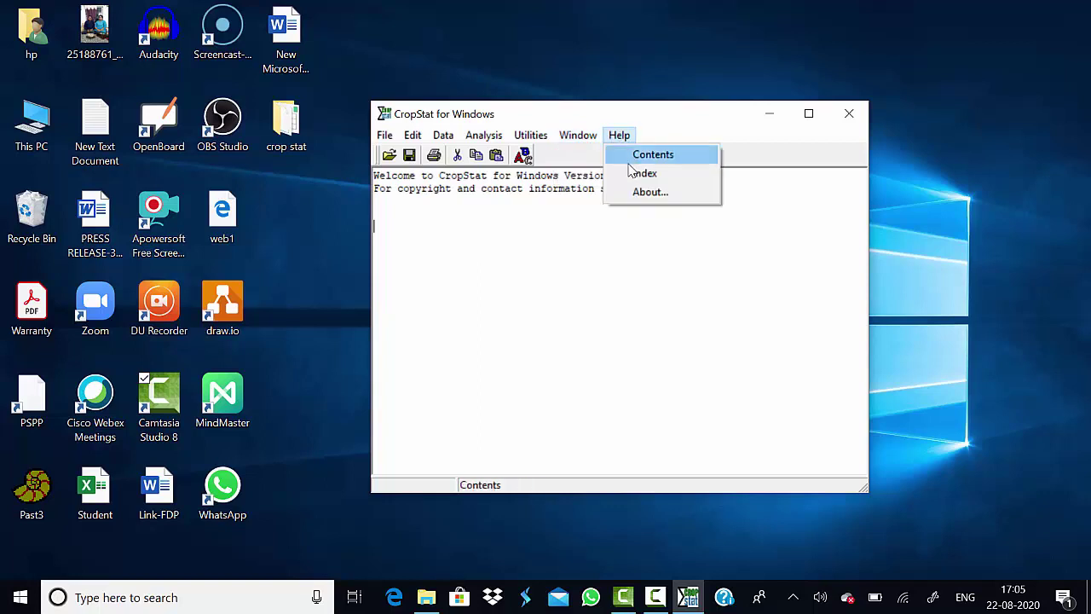
pyautogui.moveTo(583, 138)
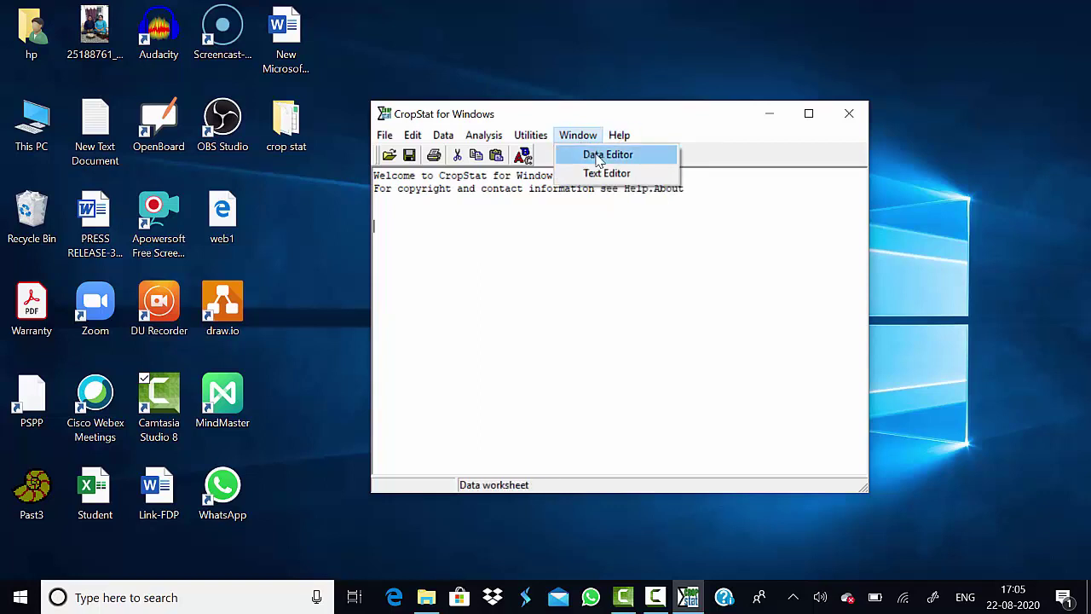
pyautogui.click(600, 157)
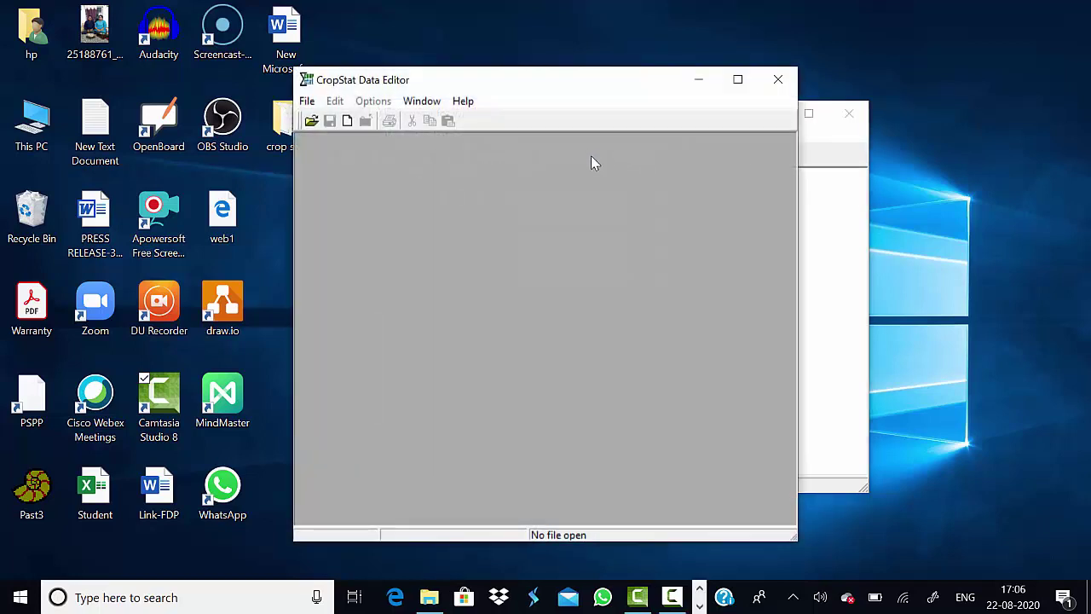
# - Import Sheet1 of Cropstat.xlsx as an Excel workbook, dismissing the variable-name format warnings
pyautogui.click(307, 102)
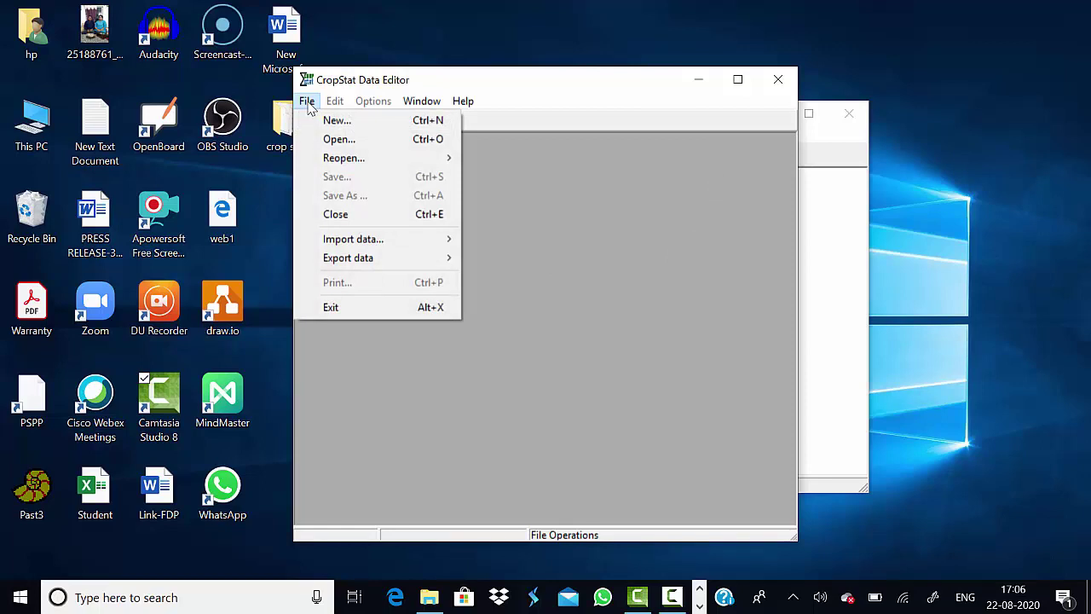
pyautogui.moveTo(333, 243)
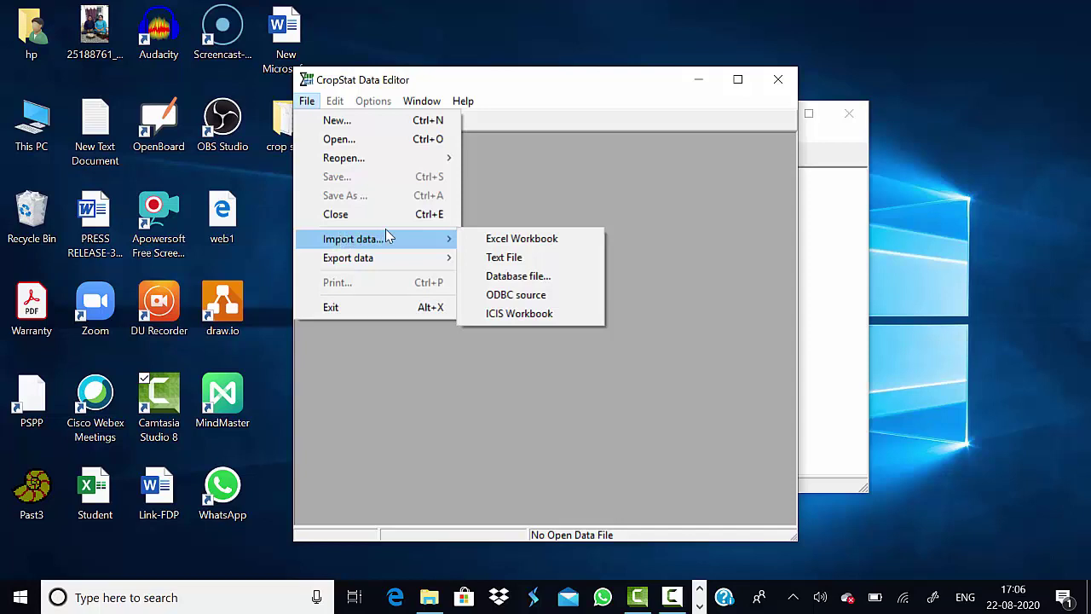
pyautogui.click(528, 245)
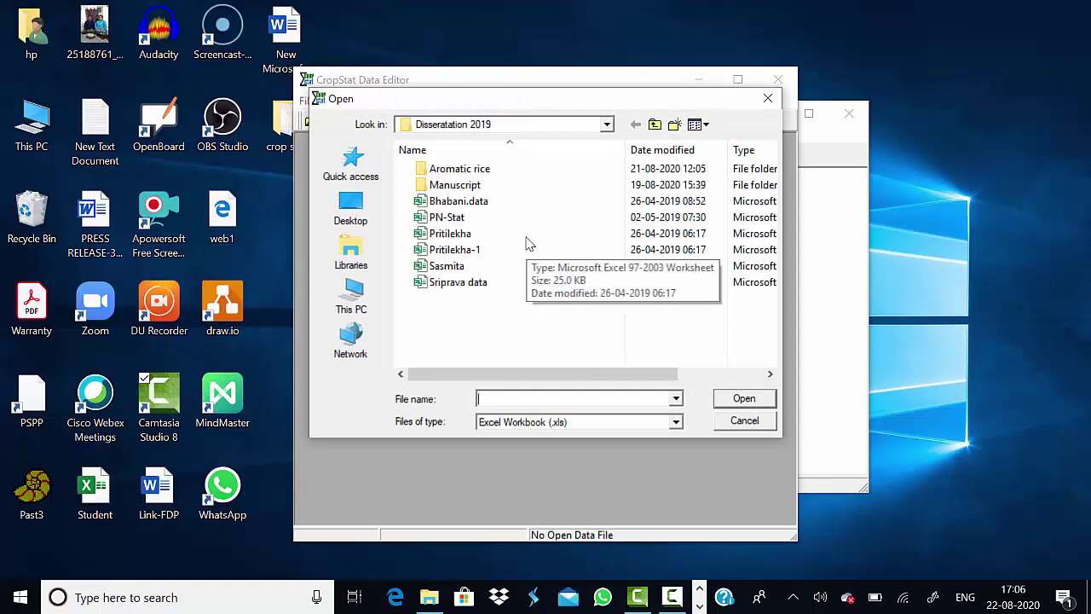
pyautogui.click(608, 125)
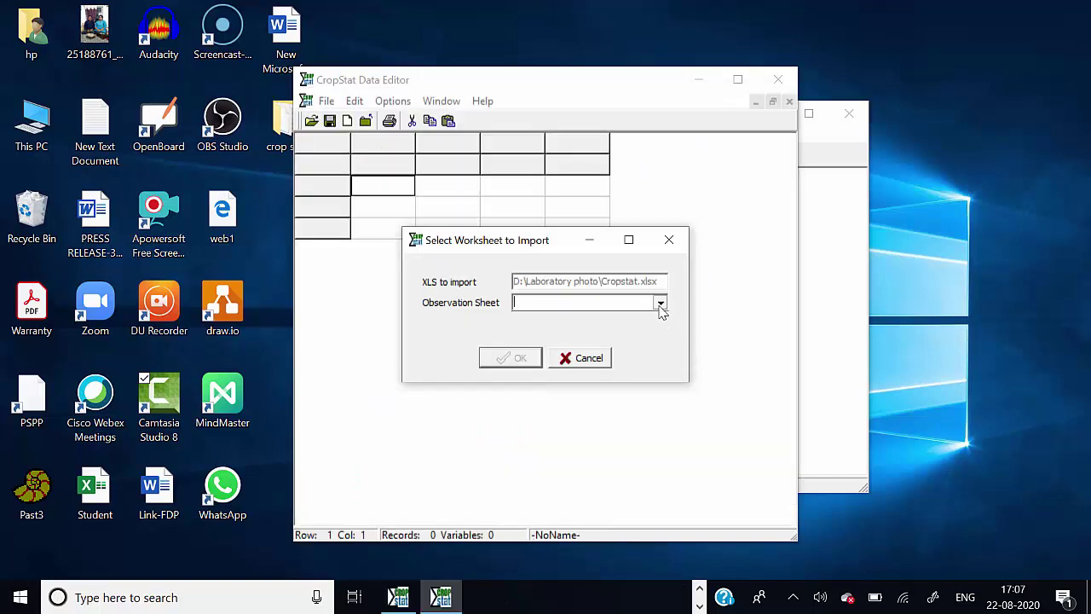
pyautogui.click(659, 304)
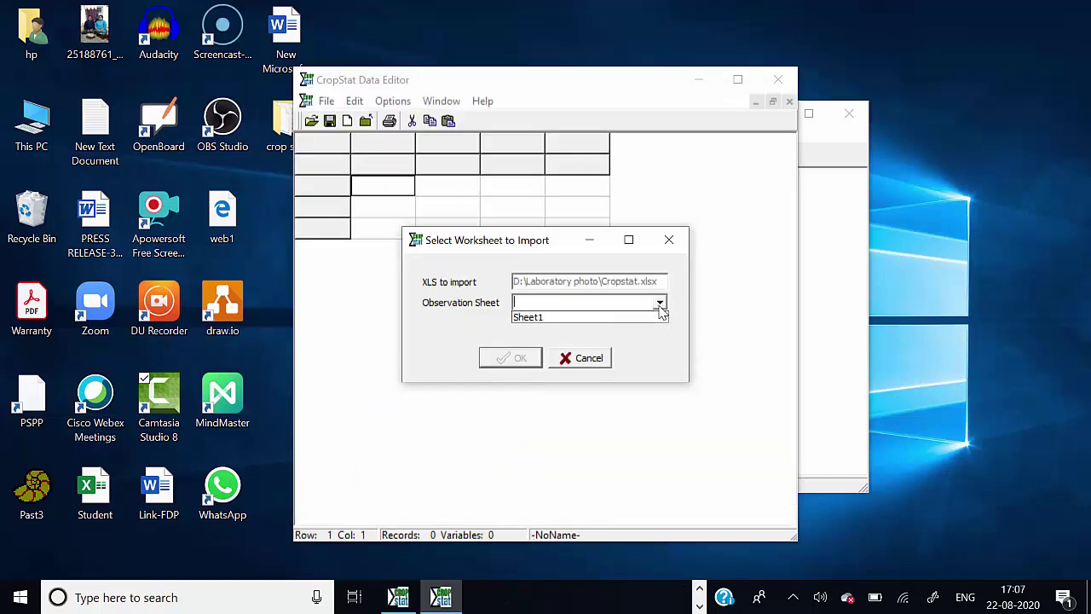
pyautogui.click(586, 317)
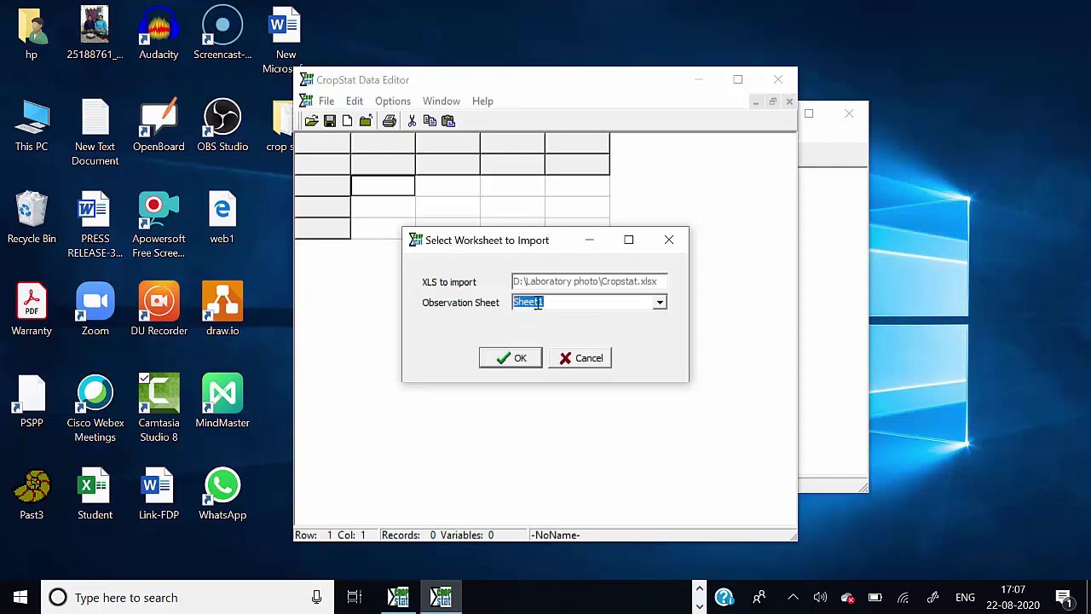
pyautogui.click(518, 358)
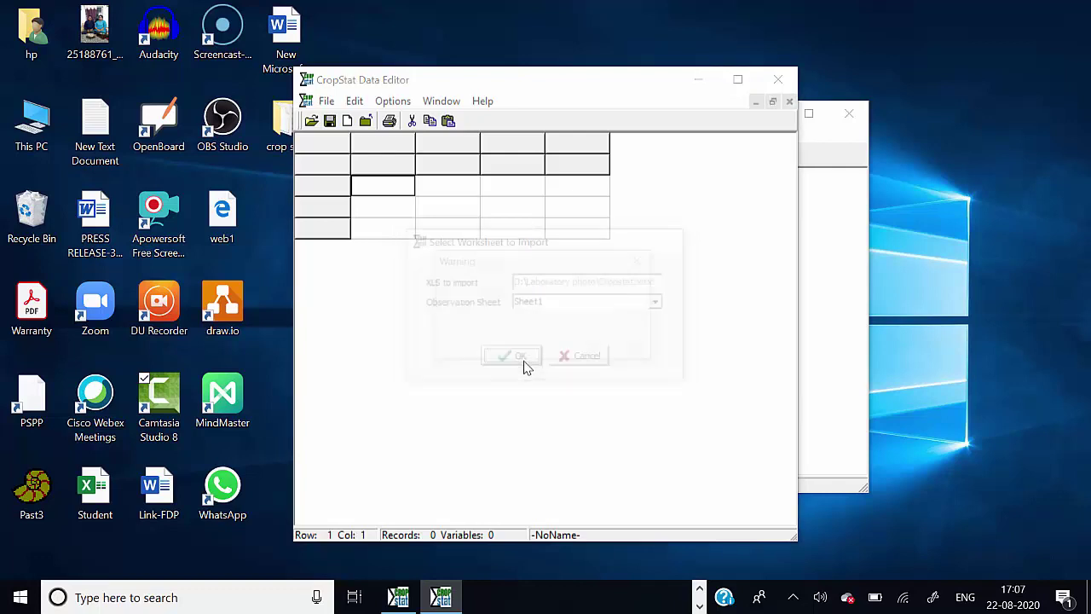
pyautogui.click(547, 343)
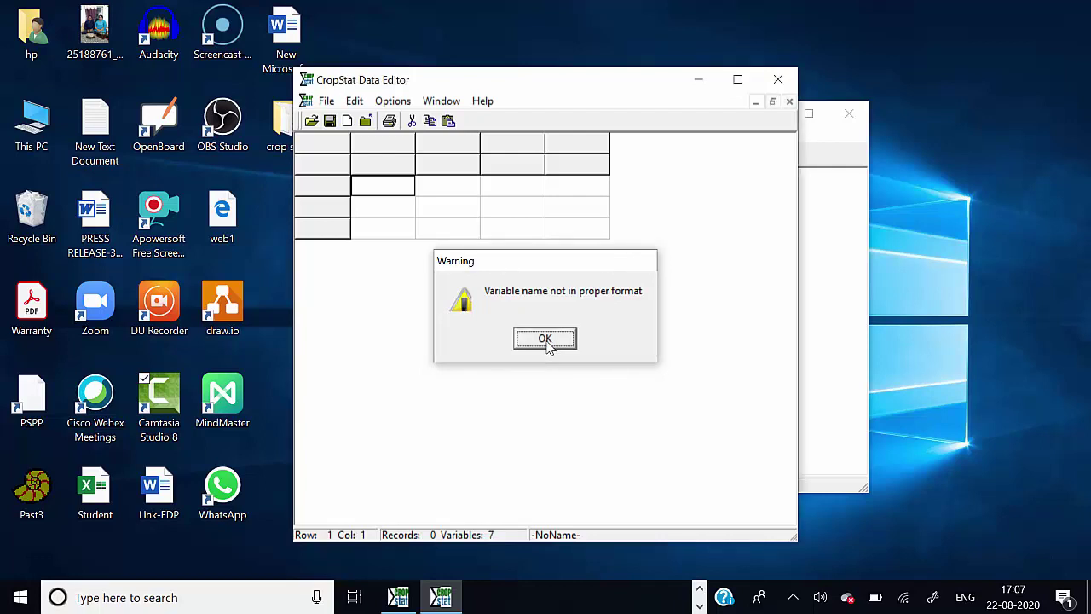
pyautogui.click(547, 341)
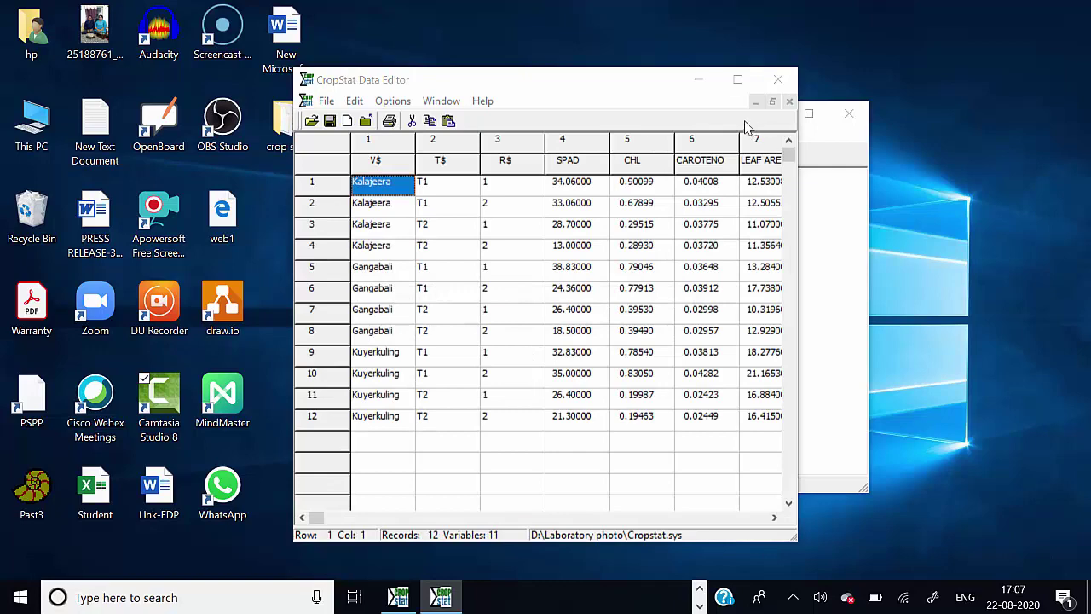
# - Maximize the Data Editor, save the imported data to Cropstat.sys, then close the file and editor
pyautogui.click(737, 81)
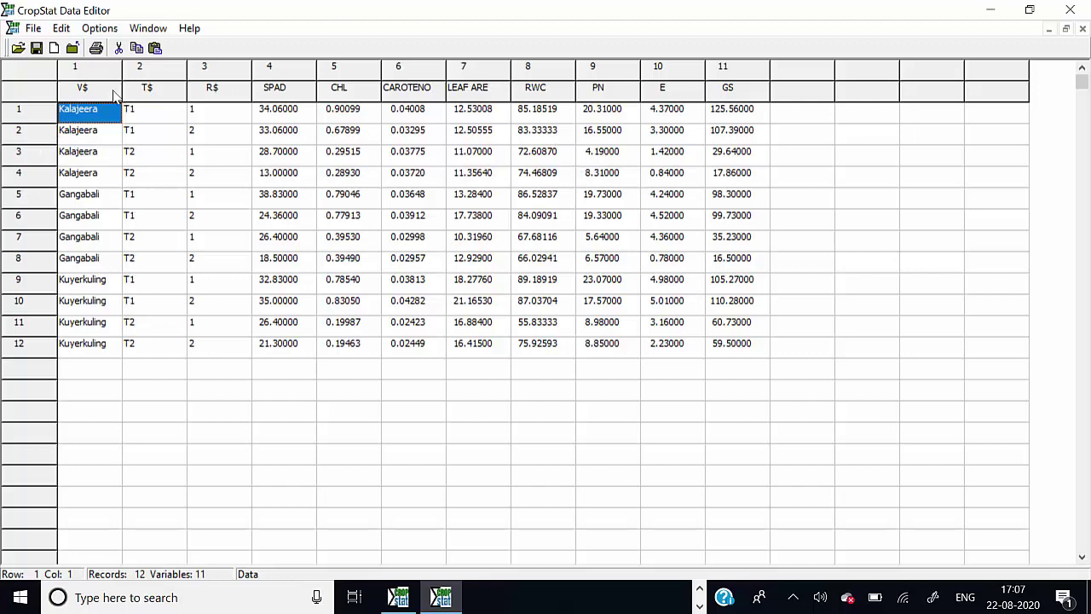
pyautogui.click(38, 50)
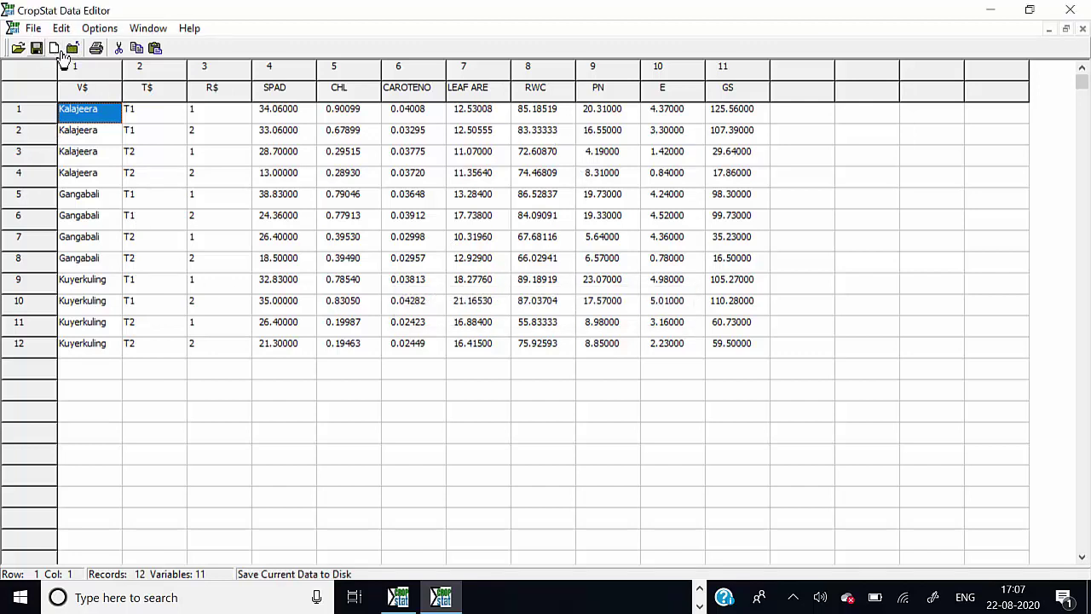
pyautogui.click(1082, 29)
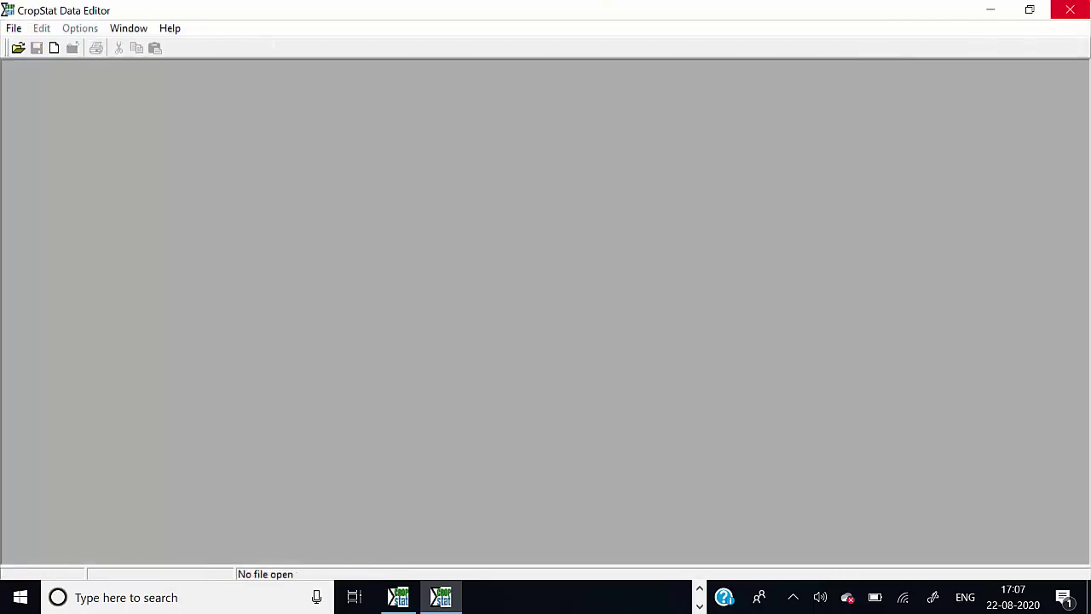
pyautogui.click(1070, 10)
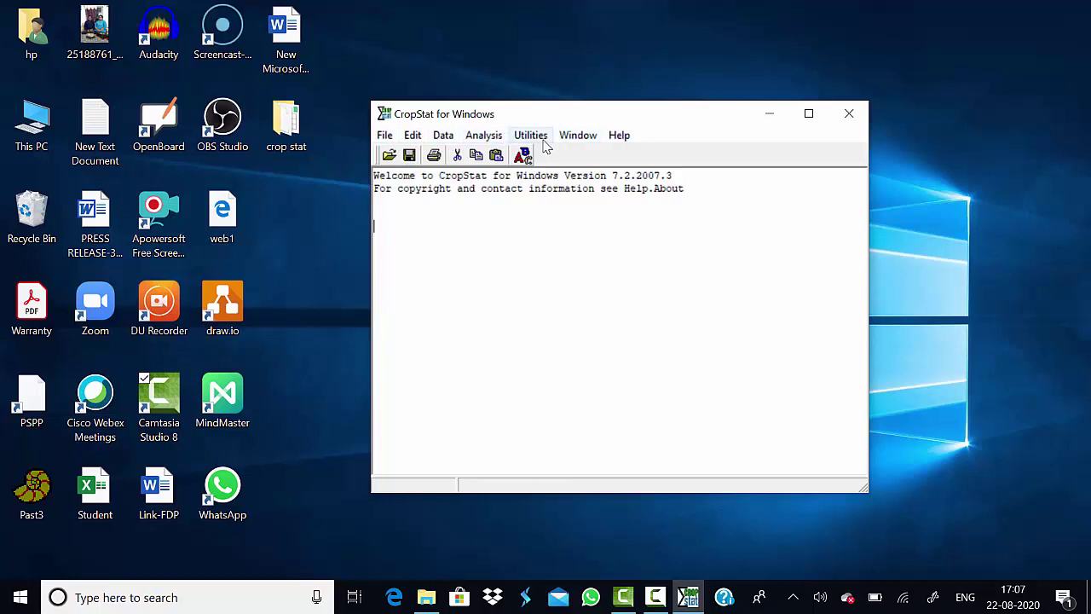
# - Clear the output window text and launch Balanced ANOVA (BAOV) from the analyses list
pyautogui.click(413, 137)
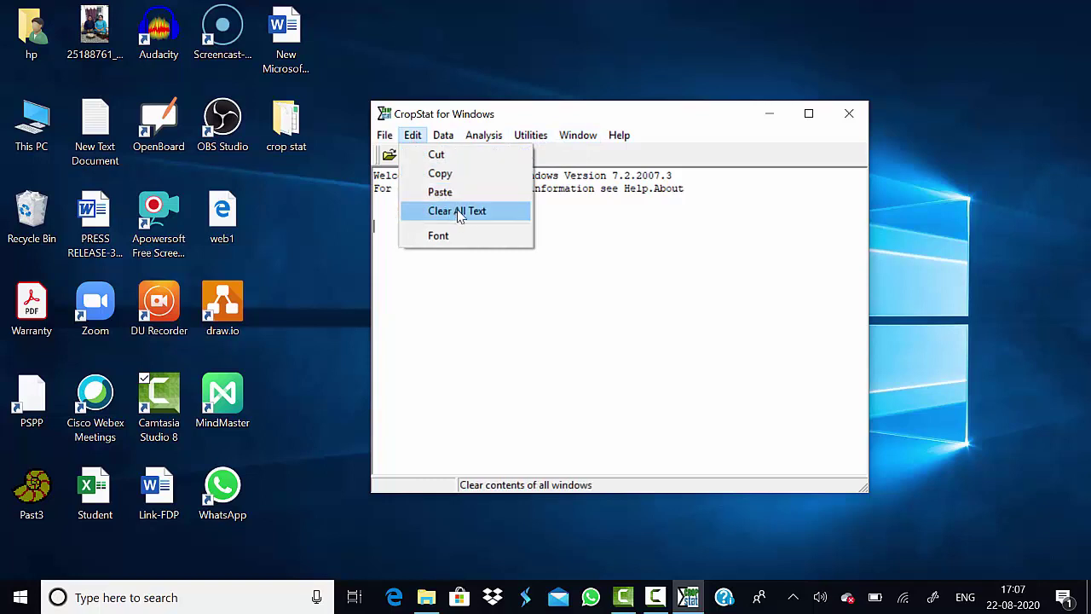
pyautogui.click(456, 211)
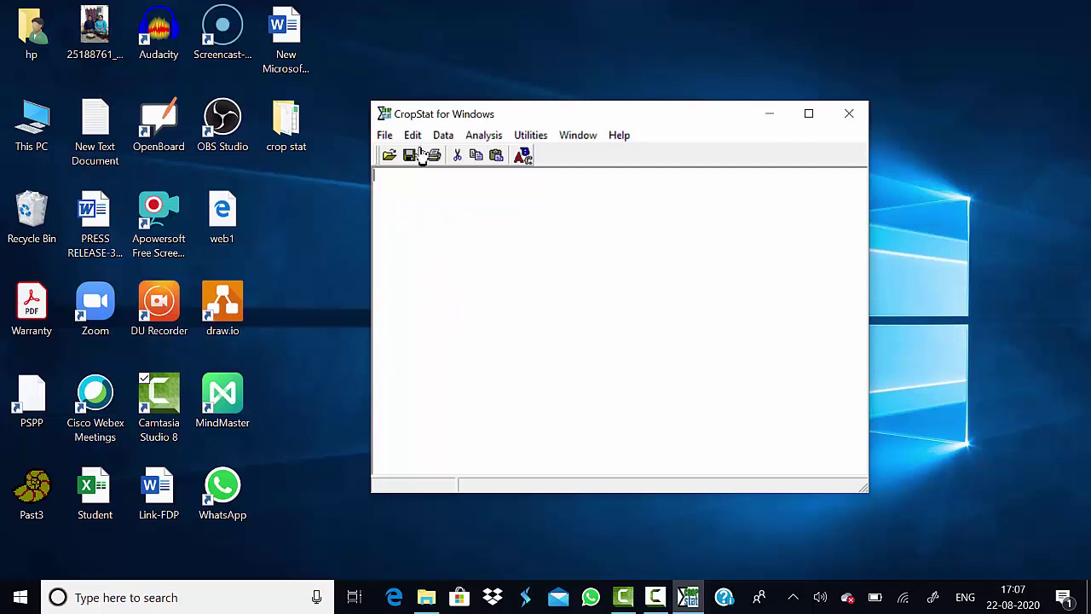
pyautogui.click(486, 138)
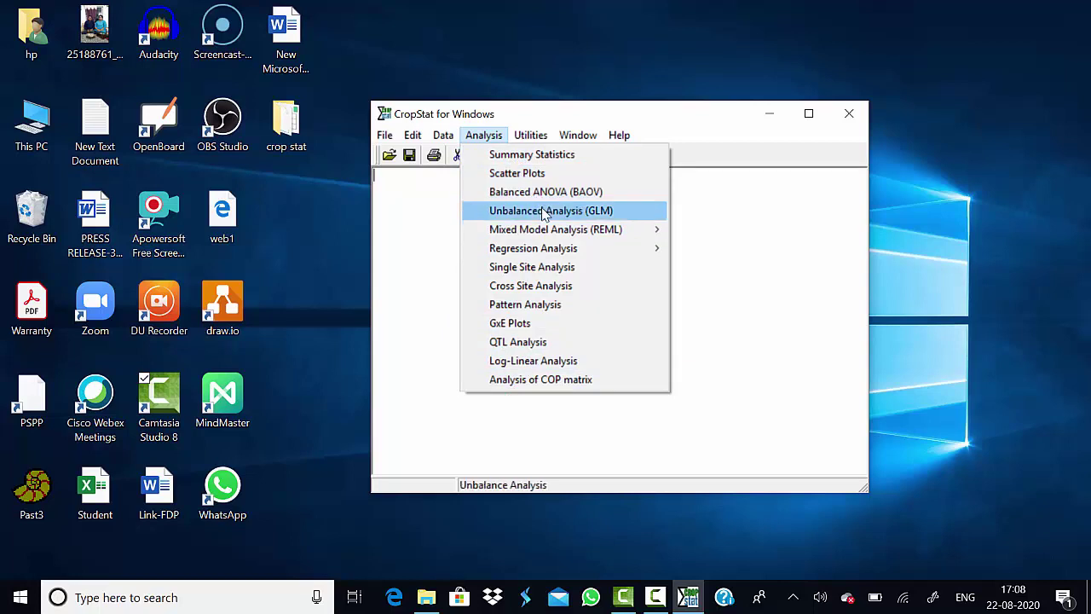
pyautogui.moveTo(540, 236)
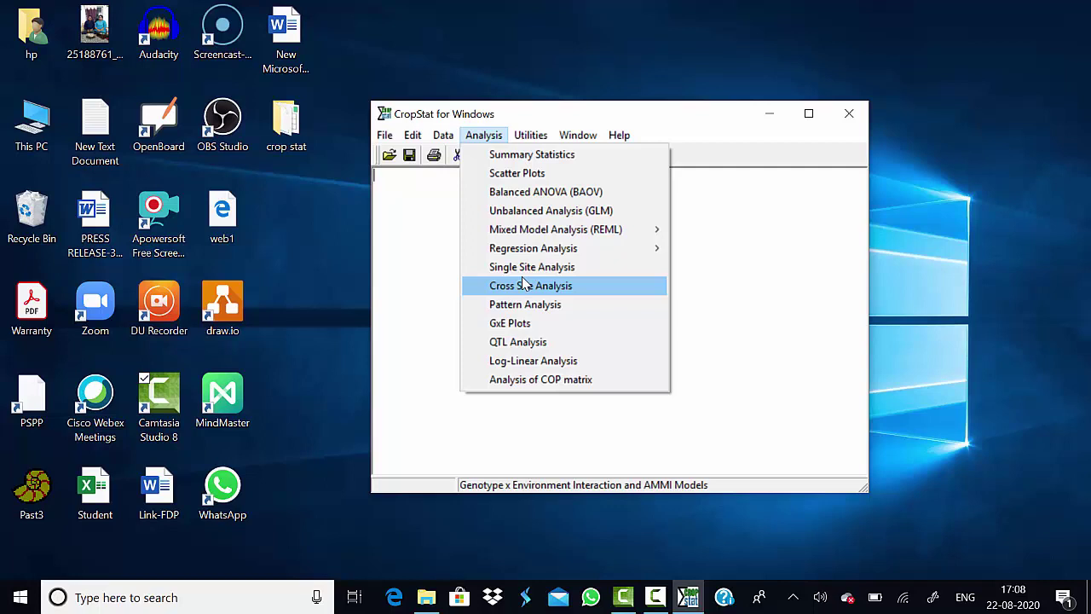
pyautogui.click(539, 194)
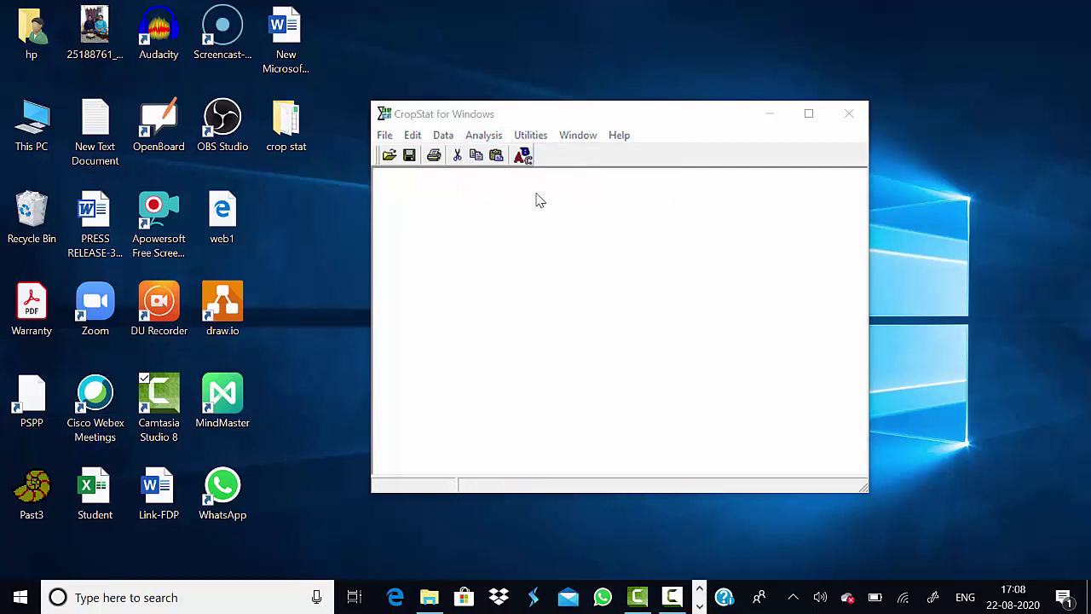
# - Accept the default command file, add SPAD through GS as variates and R$, T$, V$ as factors
pyautogui.click(744, 420)
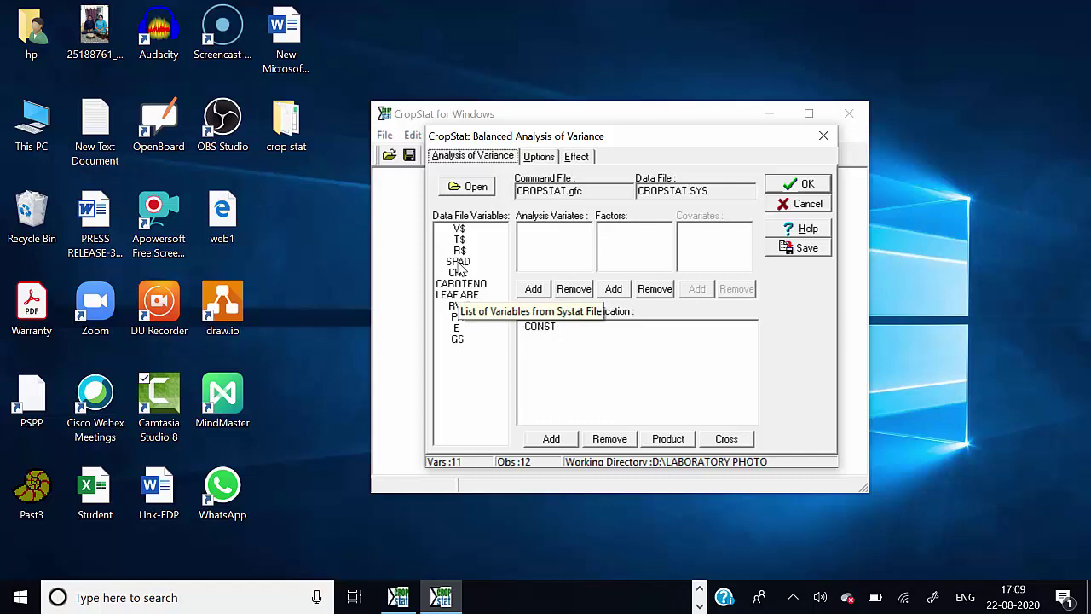
pyautogui.moveTo(458, 262); pyautogui.dragTo(459, 339)
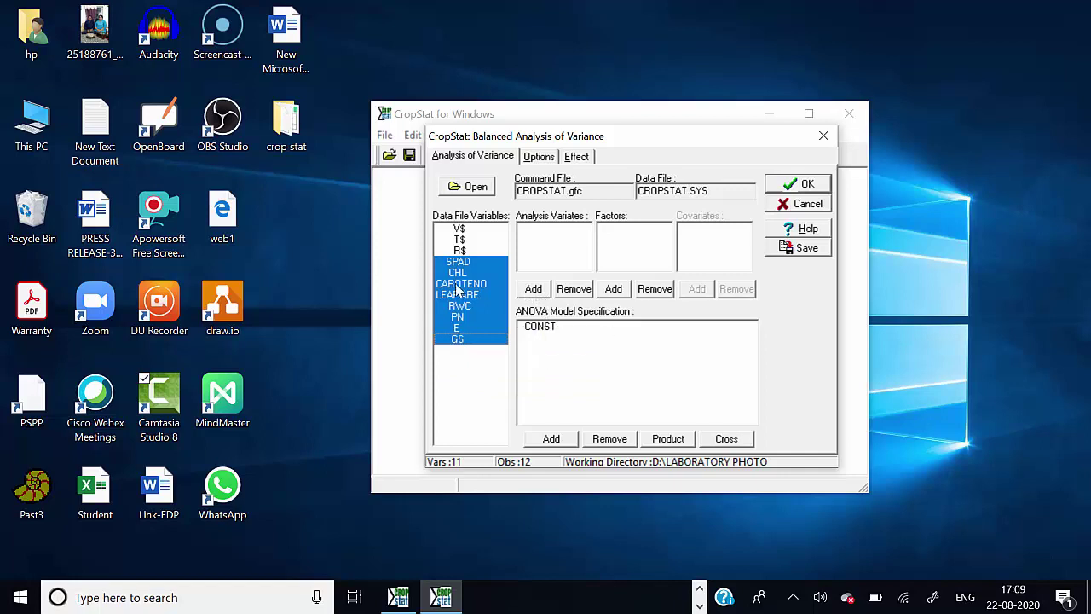
pyautogui.click(533, 290)
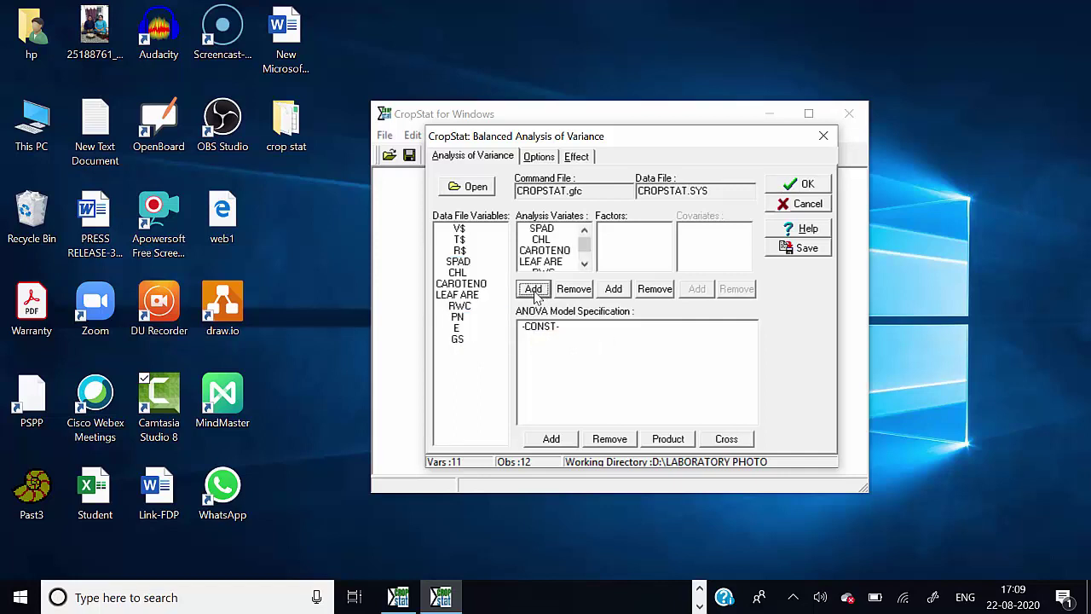
pyautogui.click(457, 252)
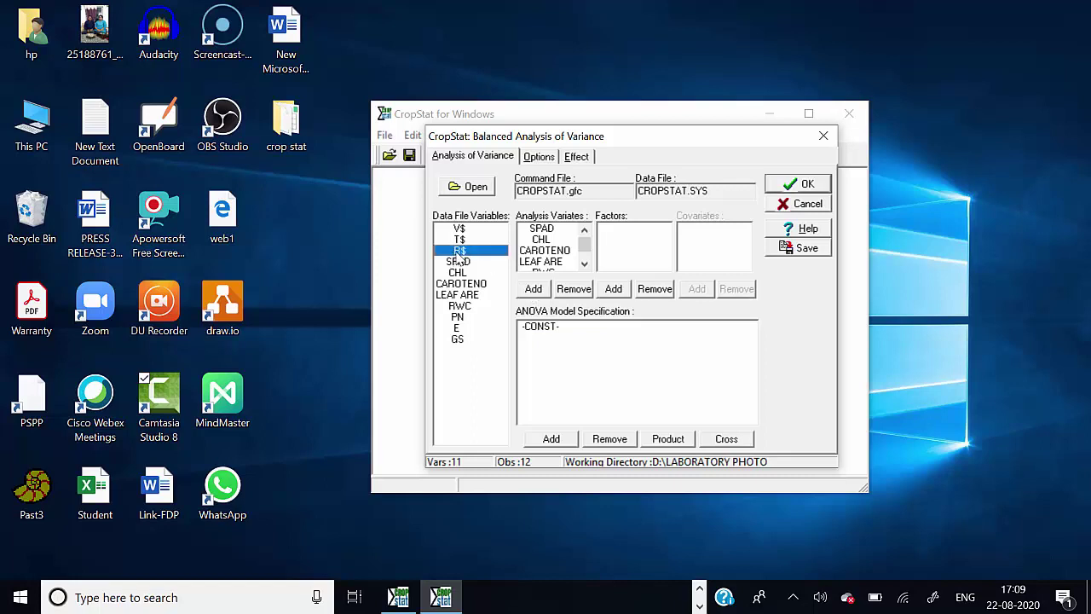
pyautogui.click(614, 288)
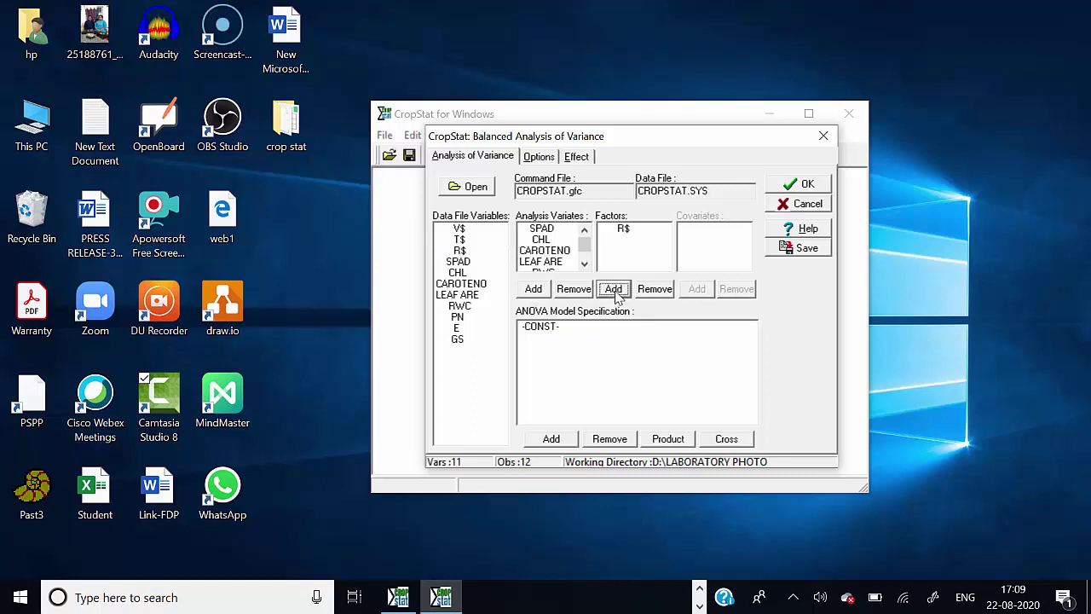
pyautogui.click(460, 241)
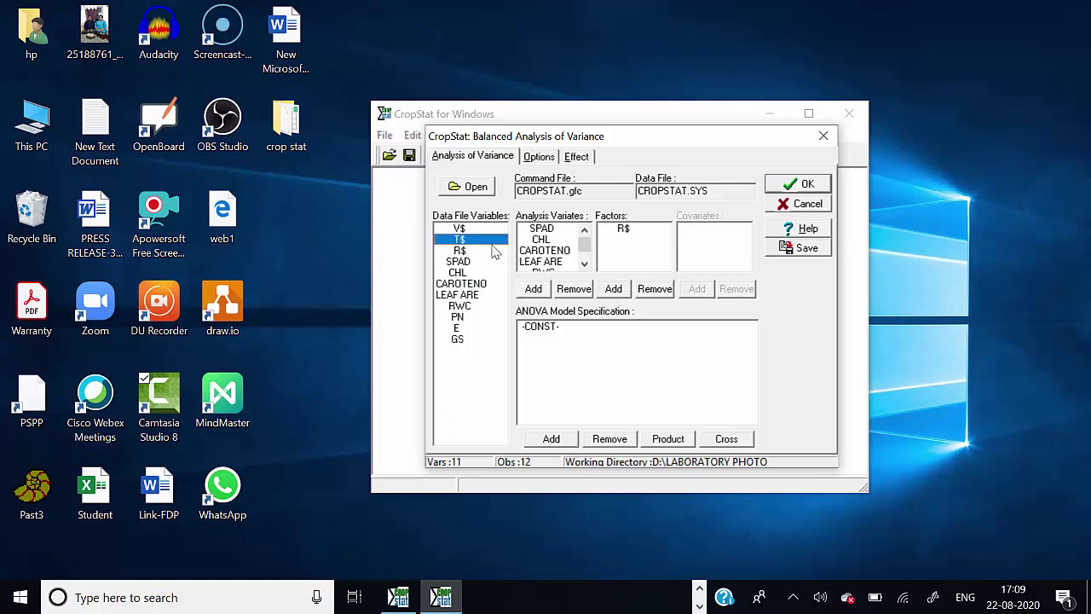
pyautogui.click(613, 289)
pyautogui.click(460, 229)
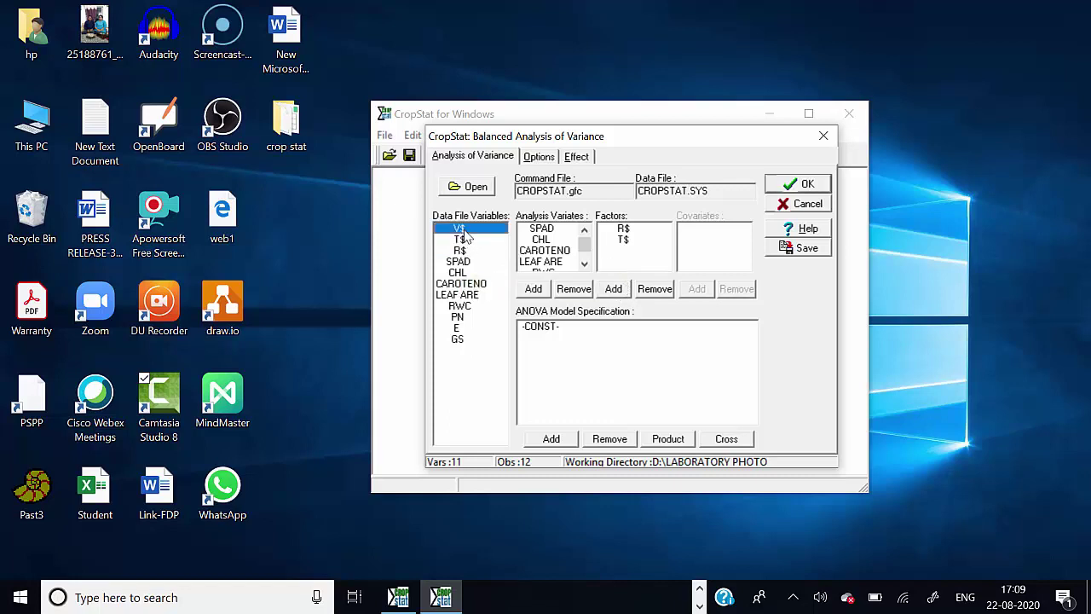
pyautogui.click(615, 290)
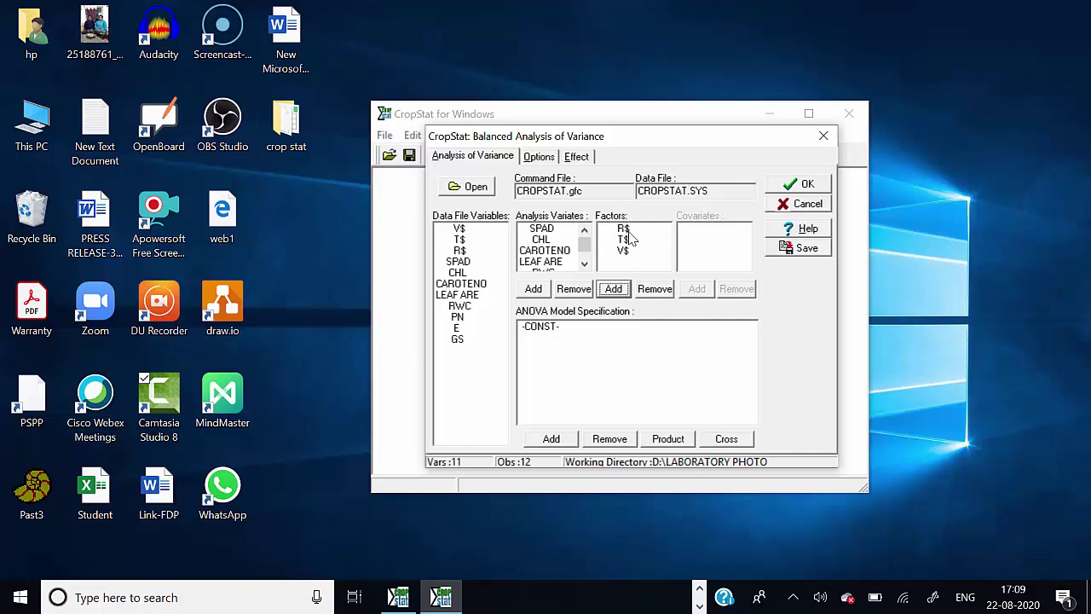
# - Build the model R$, T$, V$ plus the T$*V$ interaction and run the analysis
pyautogui.click(629, 234)
pyautogui.keyDown('shift'); pyautogui.click(635, 252); pyautogui.keyUp('shift')
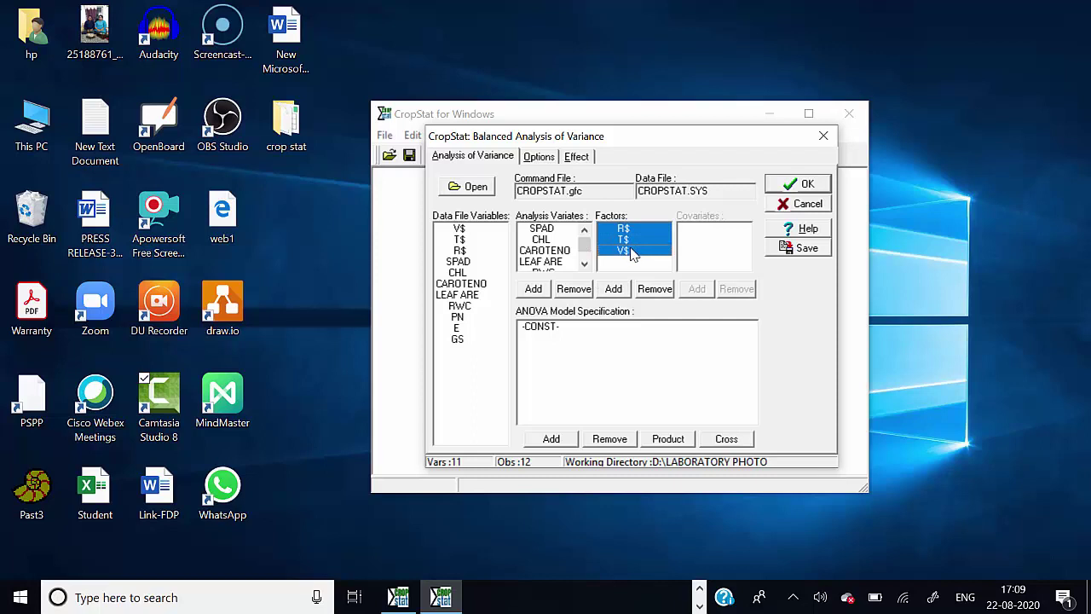
pyautogui.click(552, 438)
pyautogui.click(668, 438)
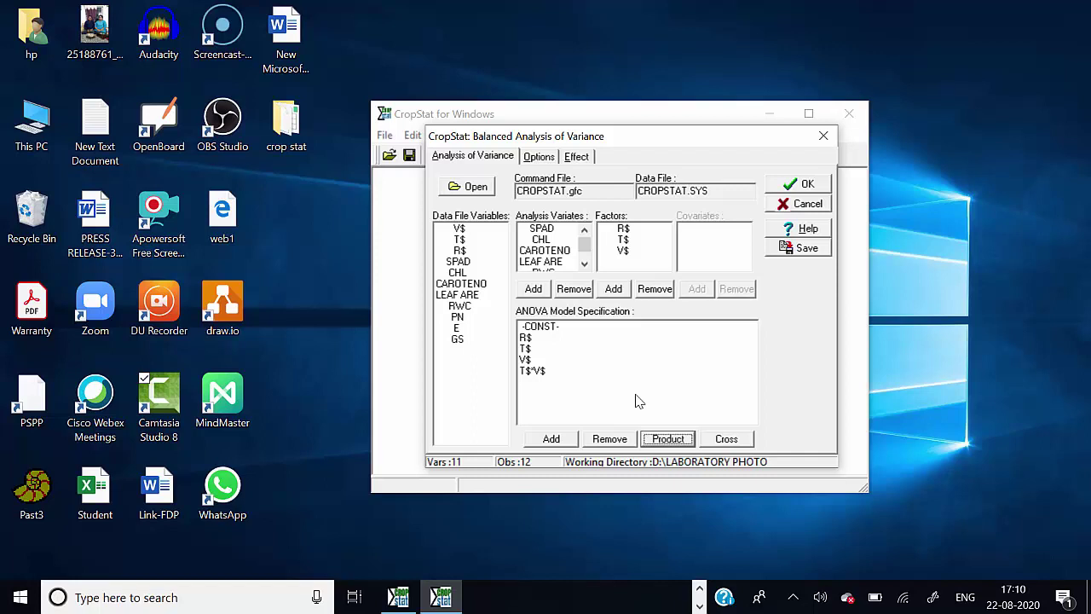
pyautogui.click(806, 186)
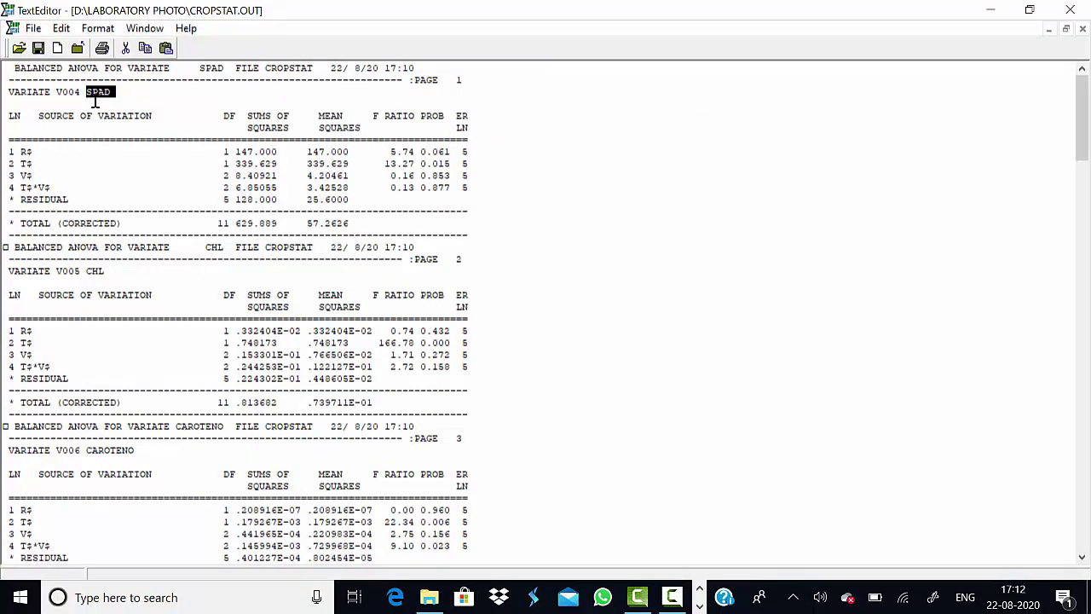
# - Scroll through CROPSTAT.OUT to review the SPAD, CHL and CAROTENO ANOVA tables
pyautogui.scroll(-4, 106, 273)
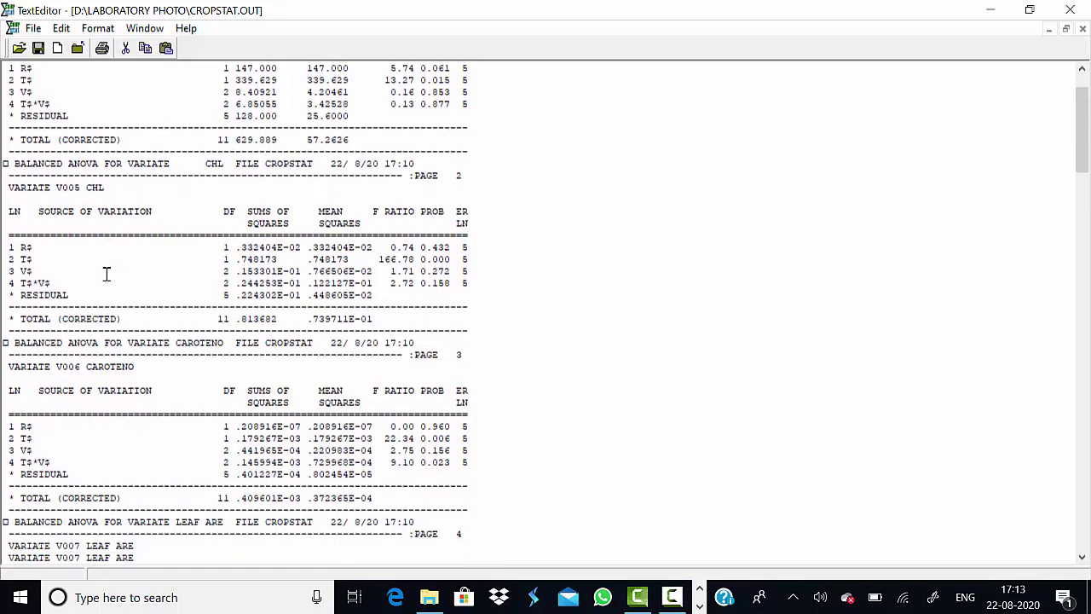
pyautogui.scroll(-2, 107, 273)
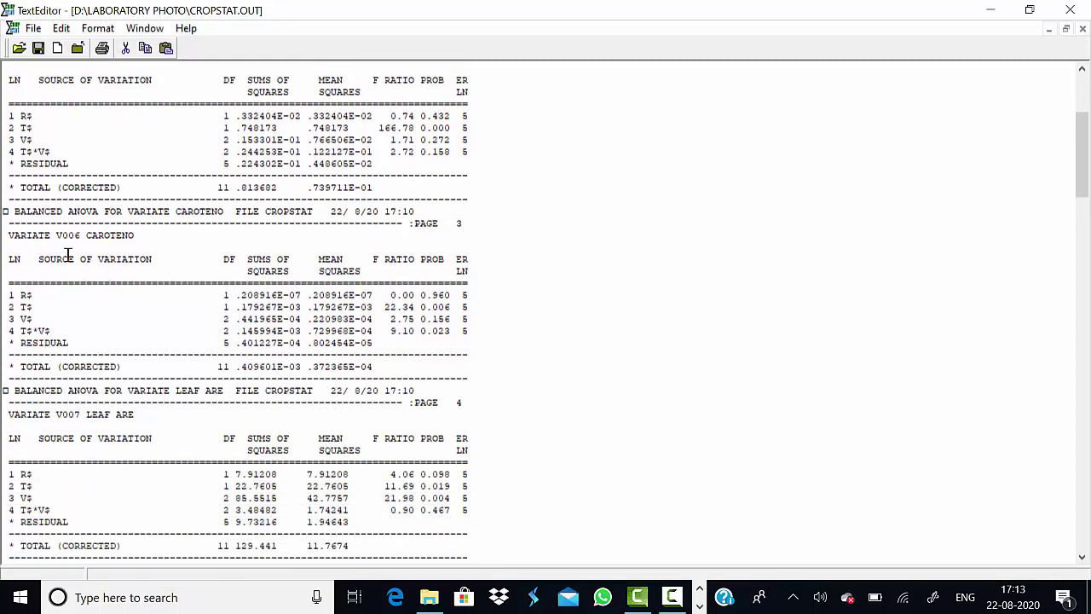
pyautogui.scroll(2, 145, 239)
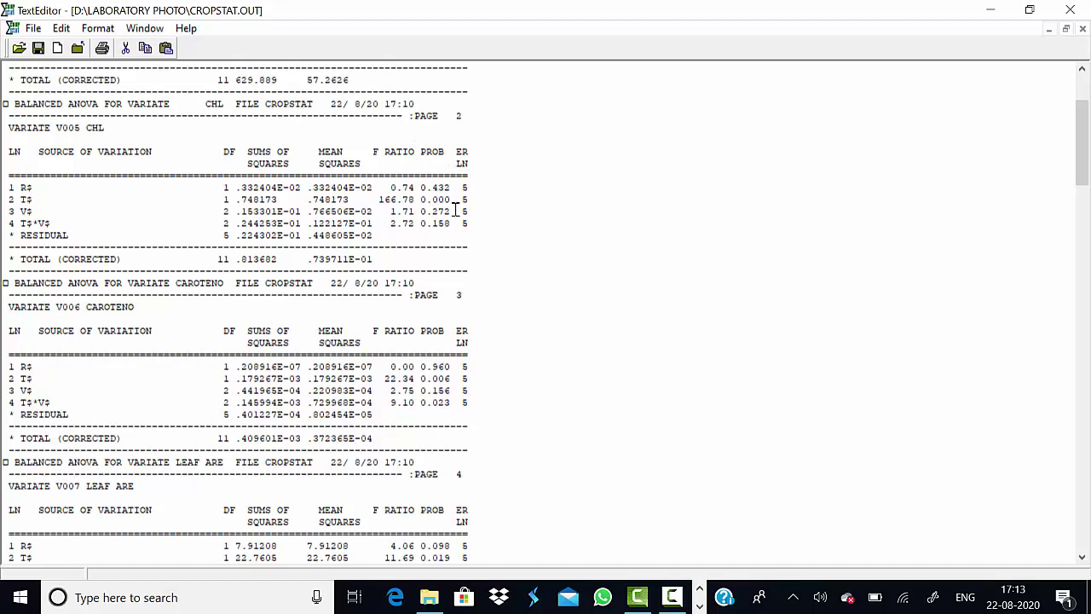
pyautogui.scroll(-20, 456, 209)
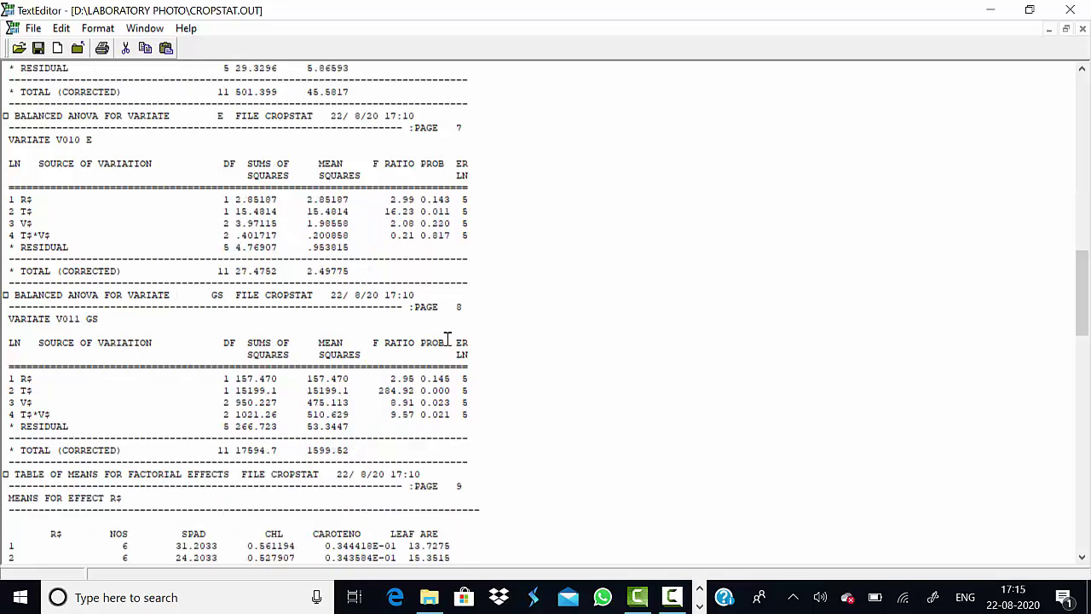
pyautogui.scroll(-5, 445, 339)
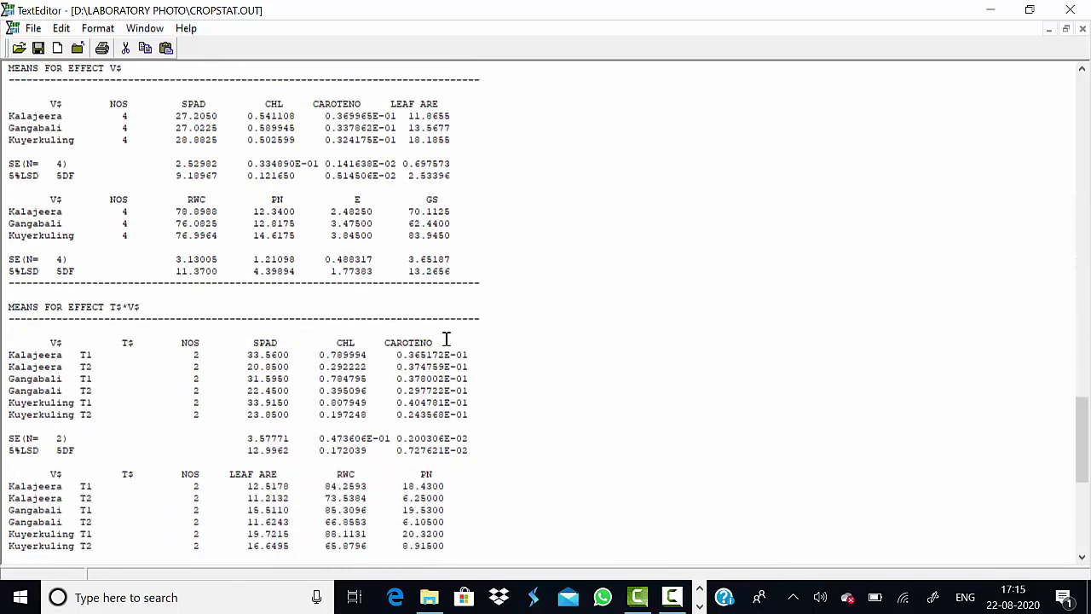
pyautogui.scroll(-4, 446, 339)
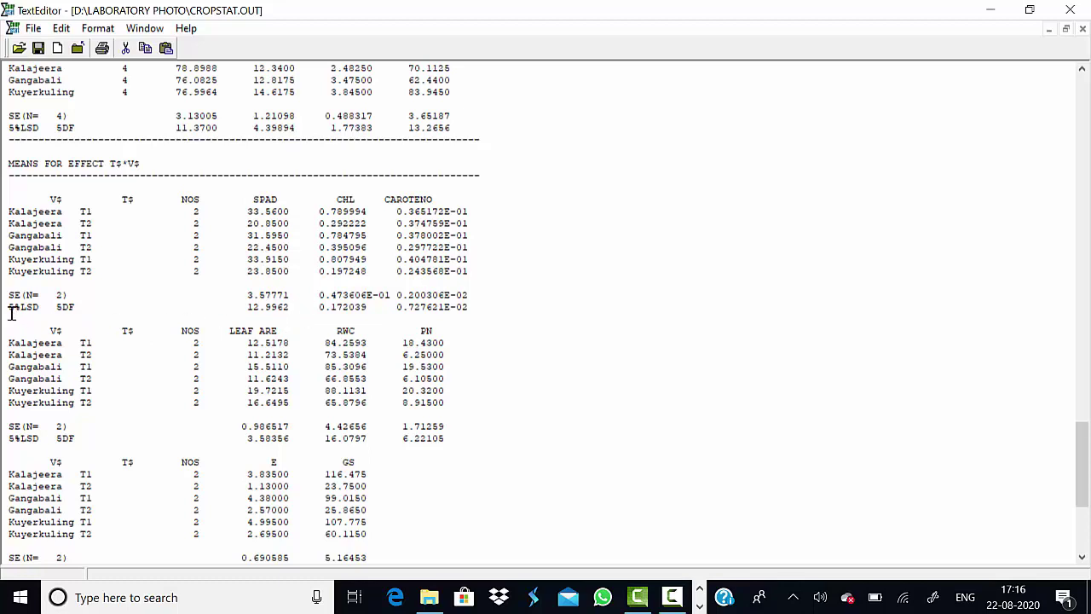
pyautogui.moveTo(6, 309); pyautogui.dragTo(292, 309)
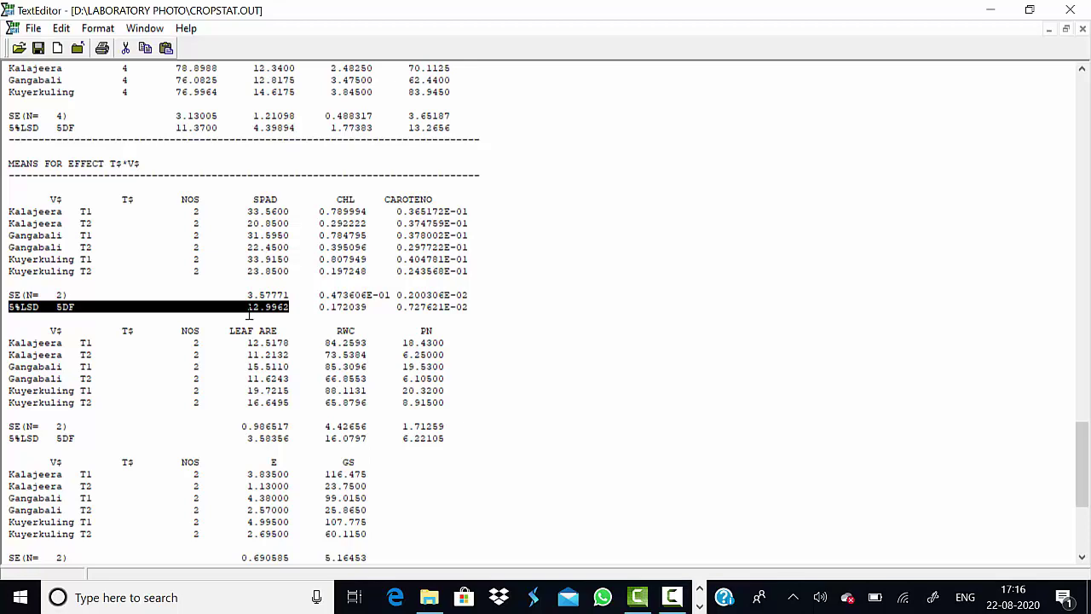
pyautogui.click(249, 315)
pyautogui.scroll(-7, 249, 316)
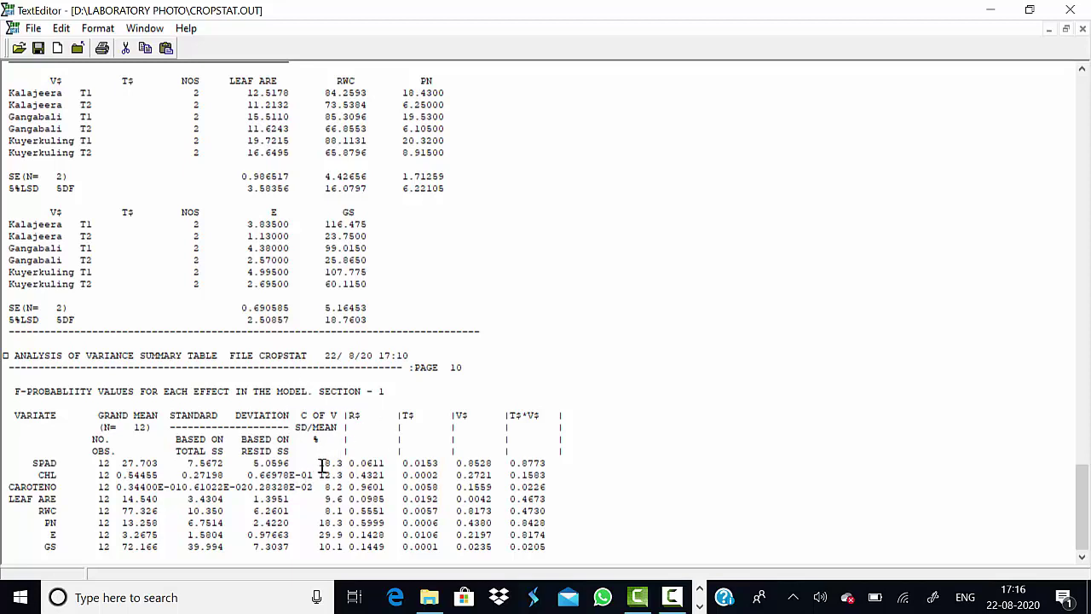
pyautogui.moveTo(320, 463); pyautogui.dragTo(346, 522)
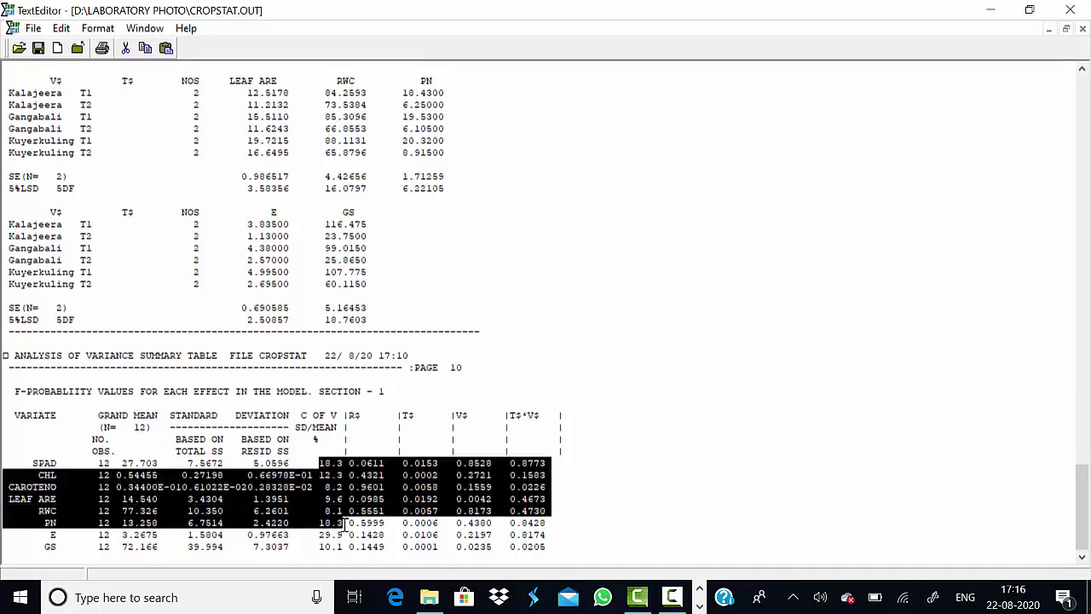
pyautogui.click(333, 484)
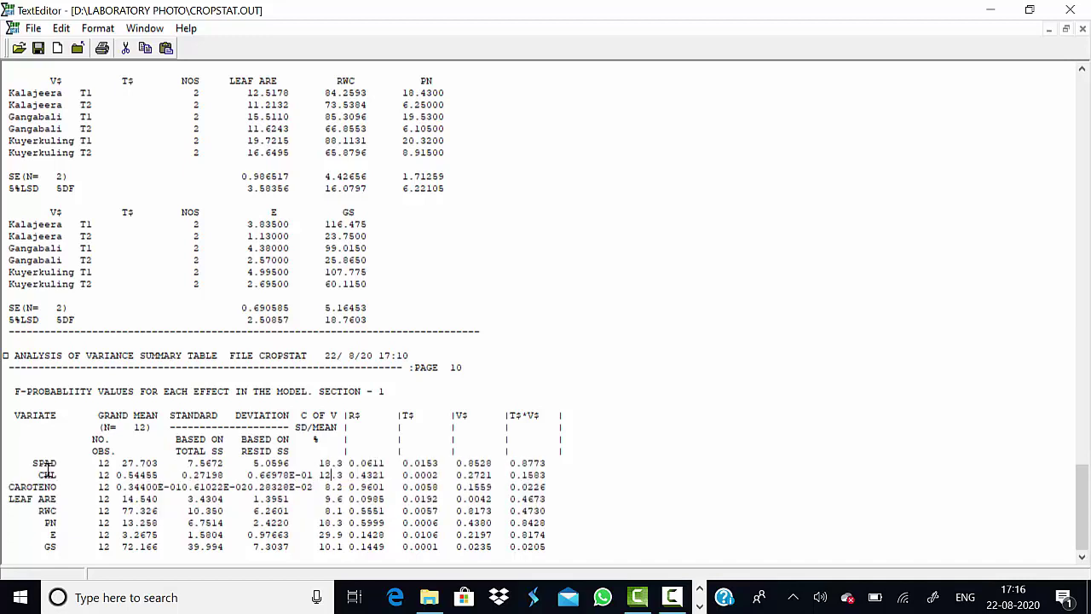